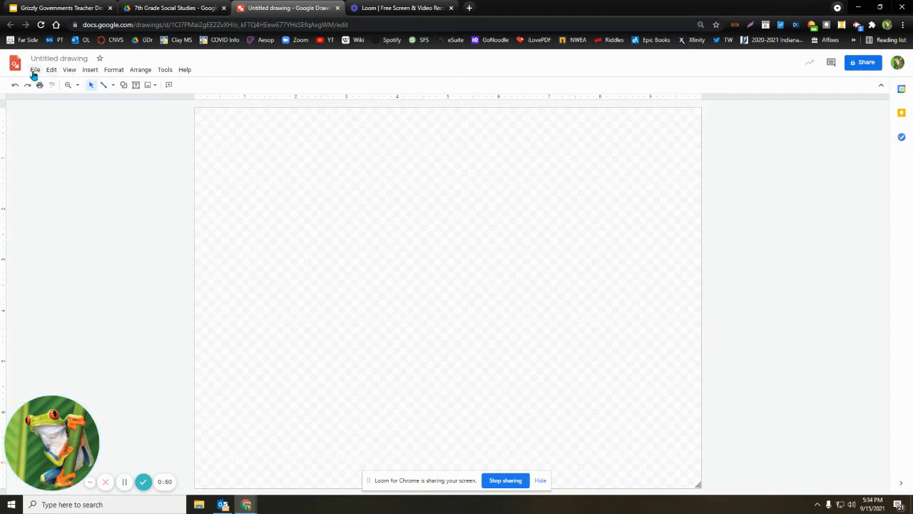
Insert the image WIN_20210915_17_26_42_Pro from the computer's School Pics folder into the blank drawing.
left_click(90, 70)
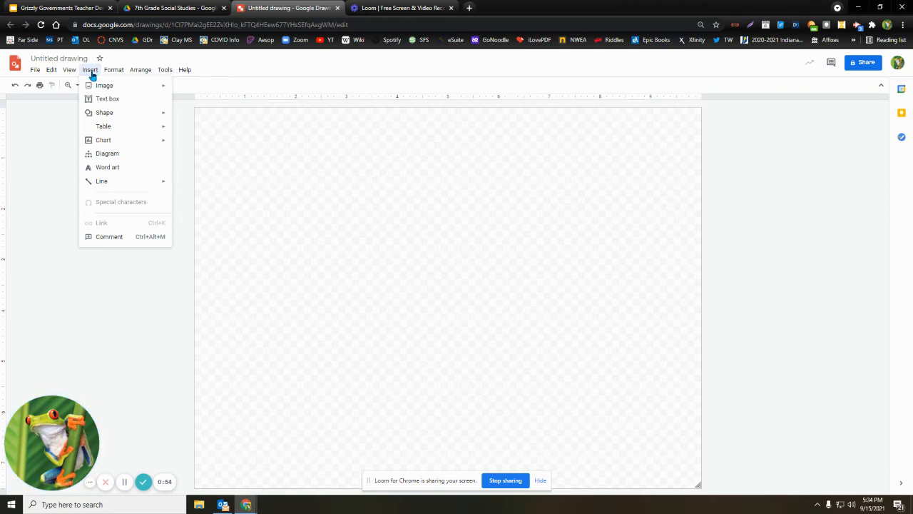
mouse_move(99, 89)
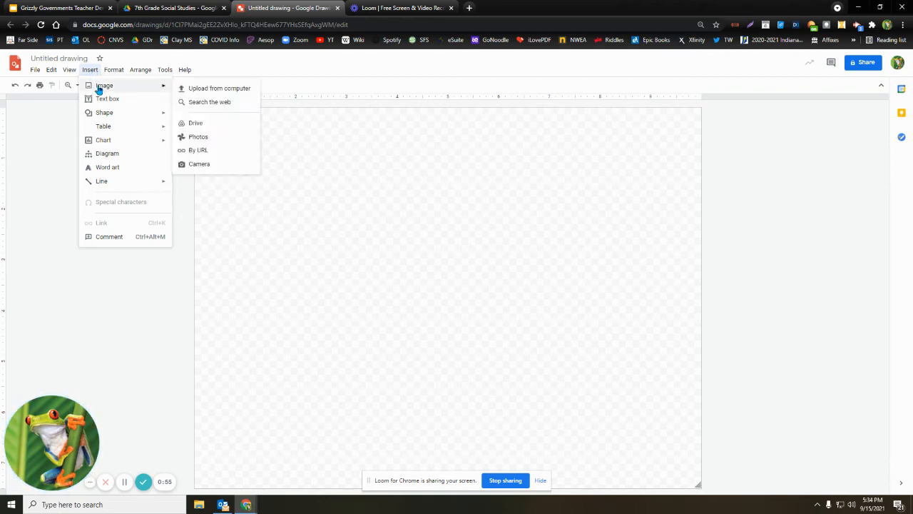
left_click(221, 88)
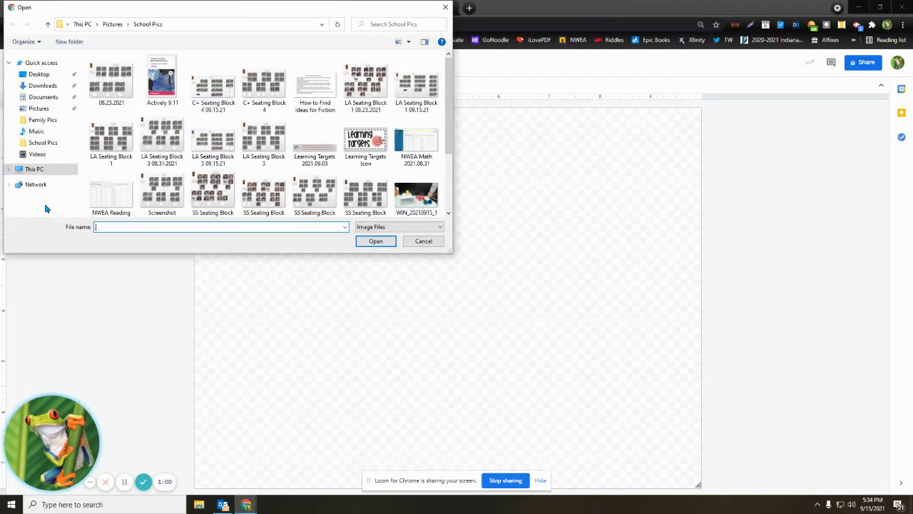
scroll(410, 122, "down", 1)
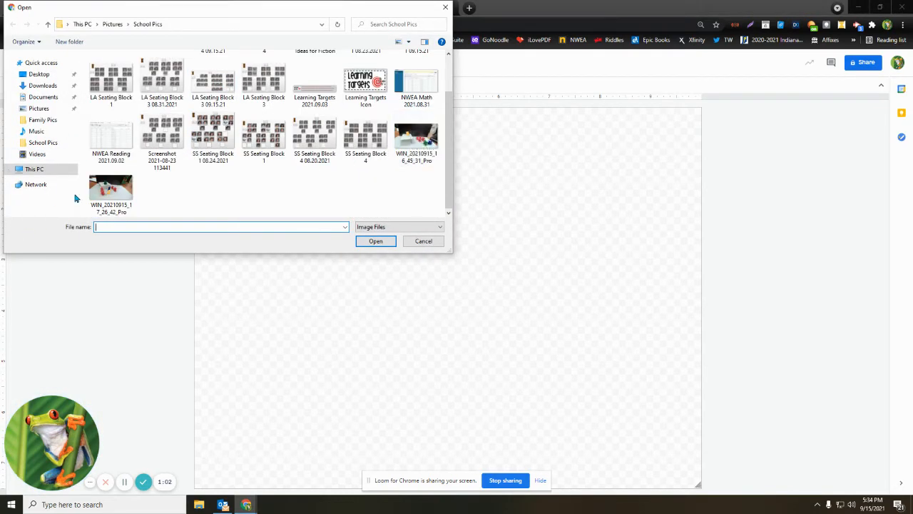
left_click(110, 184)
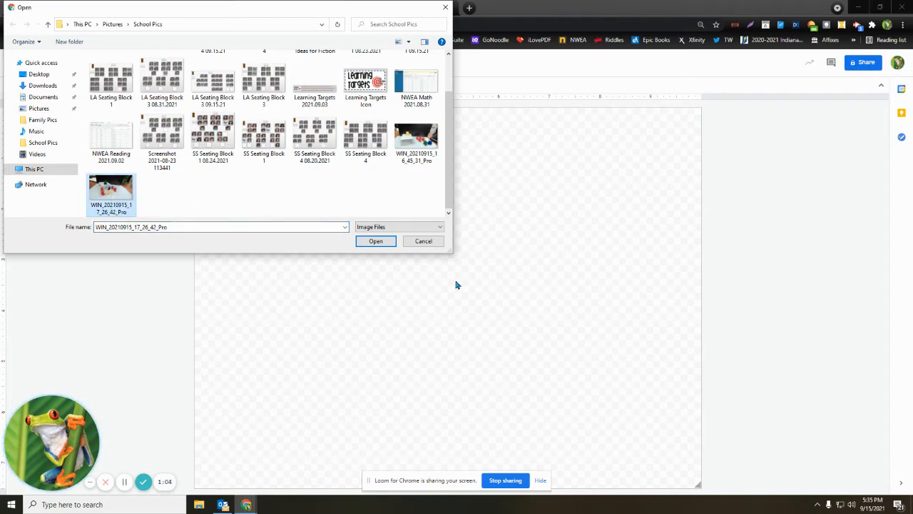
left_click(369, 244)
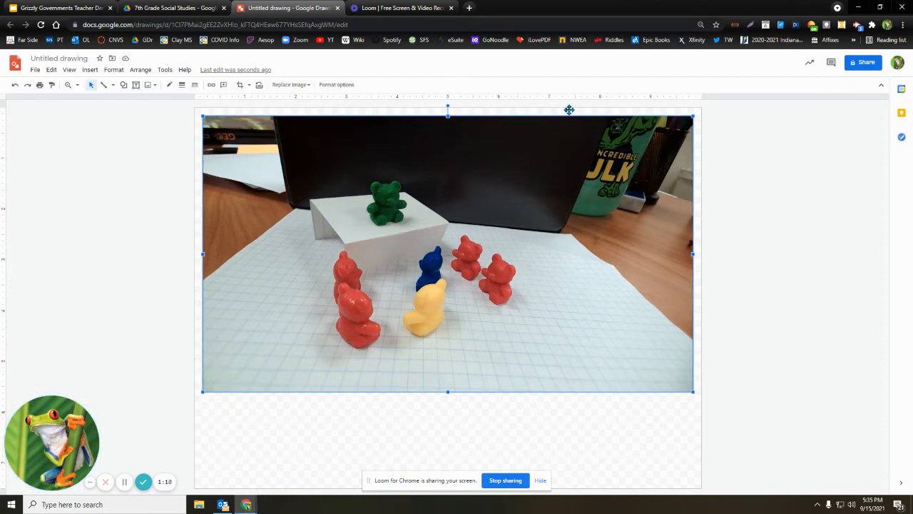
Crop the photo's left, right and lower edges to frame the bears more closely, cutting out the green cup.
left_click(240, 85)
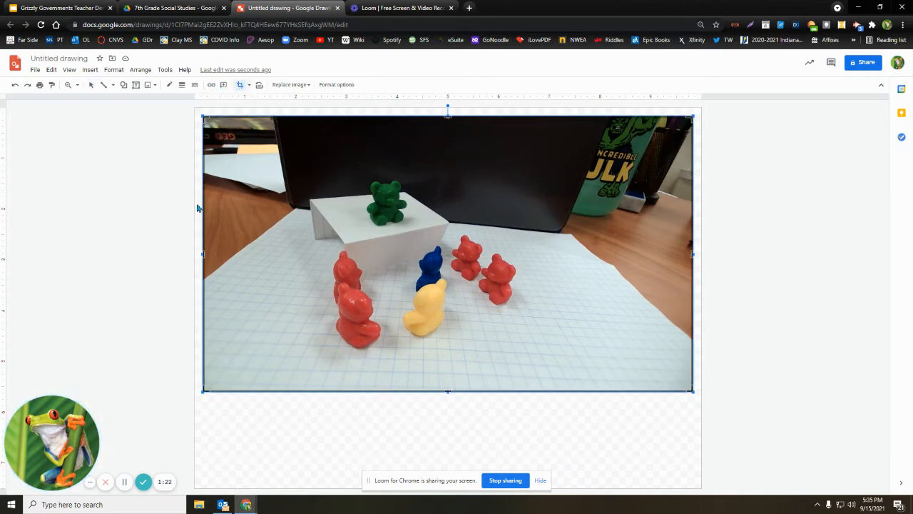
left_click_drag(205, 255, 269, 255)
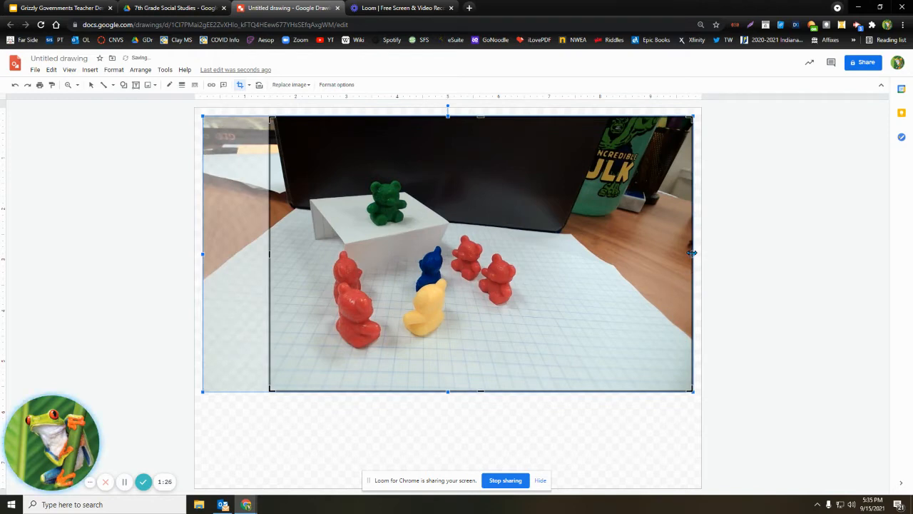
left_click_drag(692, 253, 586, 251)
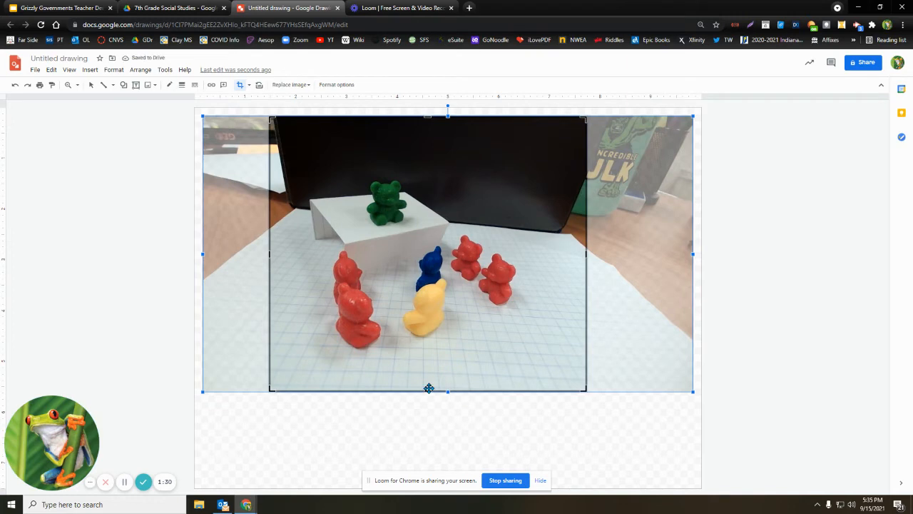
left_click_drag(428, 388, 433, 360)
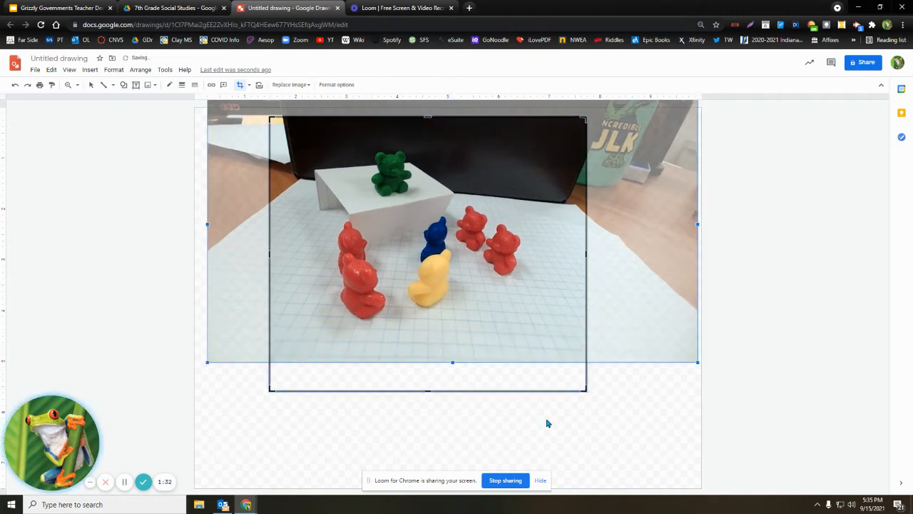
left_click(14, 86)
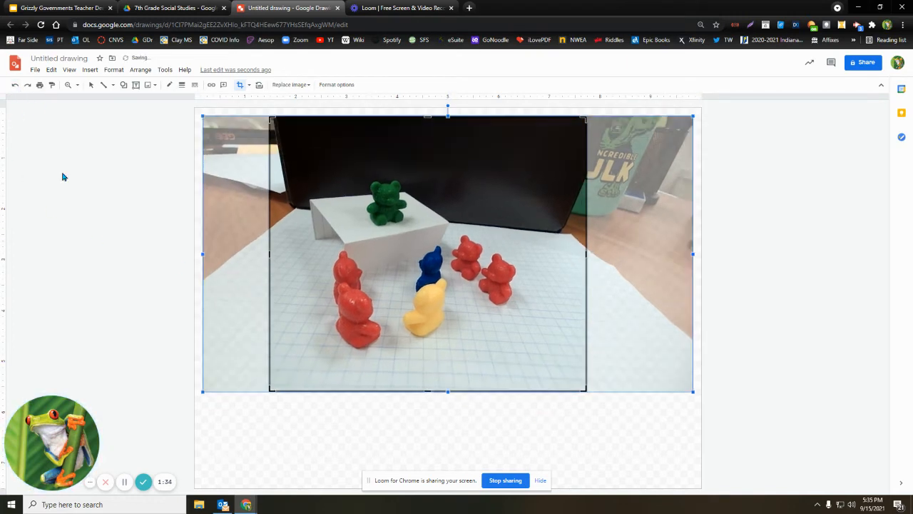
left_click_drag(427, 390, 429, 369)
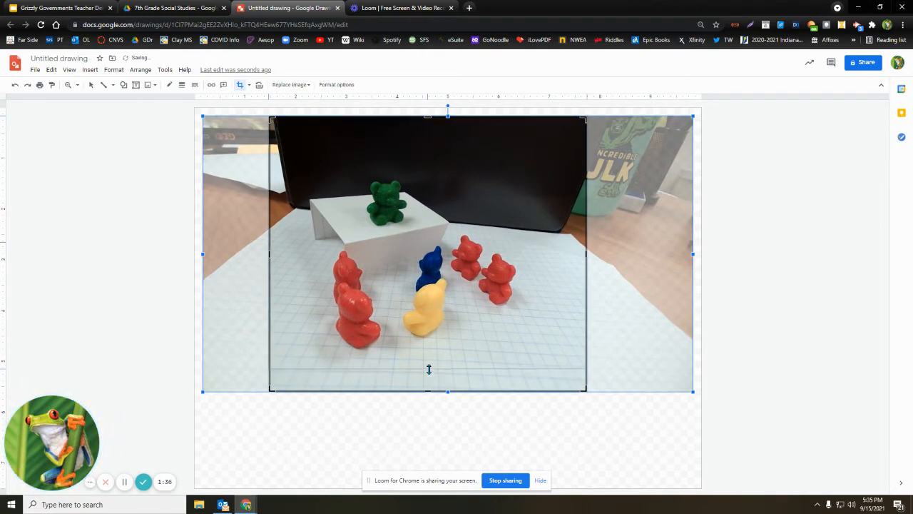
left_click(429, 372)
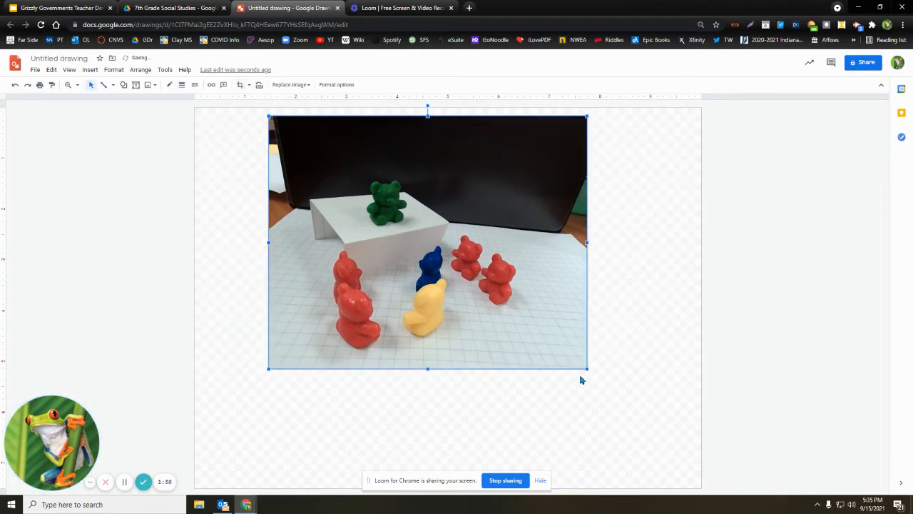
Enlarge the cropped photo proportionally until it nearly fills the canvas and center it on the page.
left_click_drag(587, 369, 654, 422)
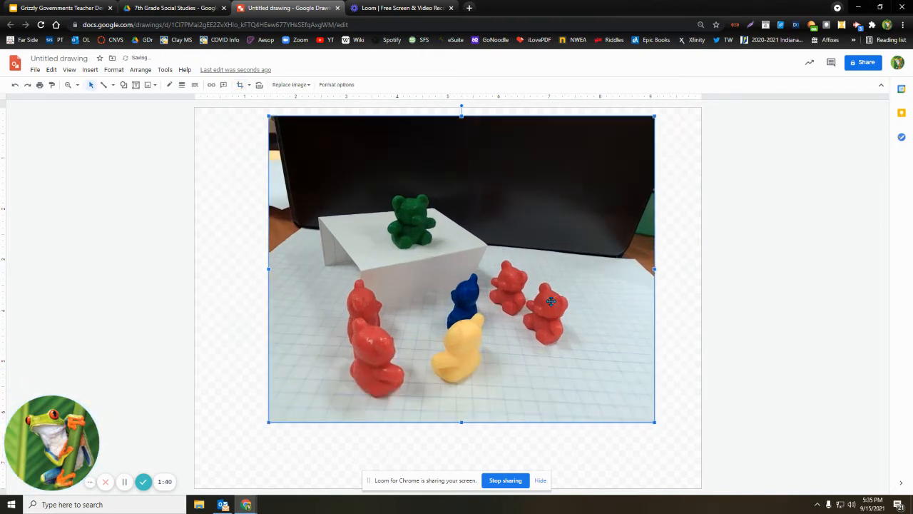
left_click_drag(580, 296, 518, 298)
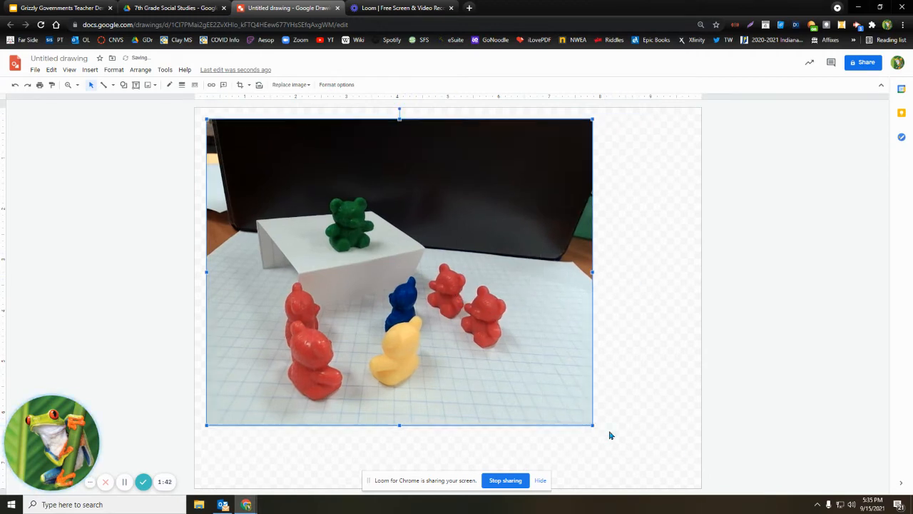
left_click_drag(607, 446, 661, 480)
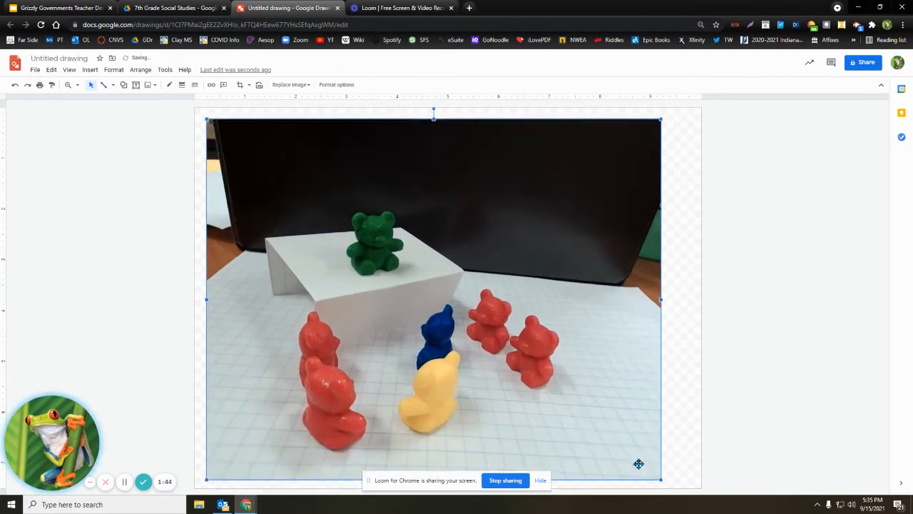
left_click_drag(520, 279, 563, 282)
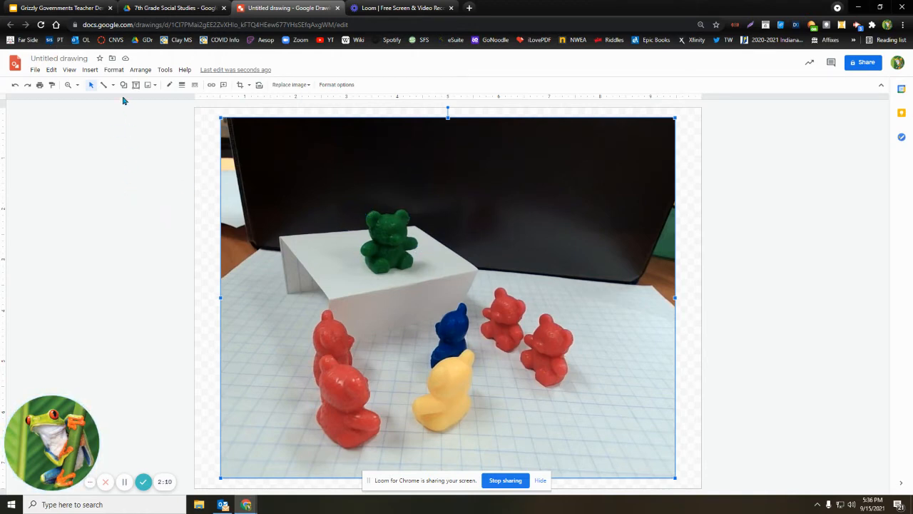
Draw a rectangular speech callout on the dark background above the green bear.
left_click(89, 70)
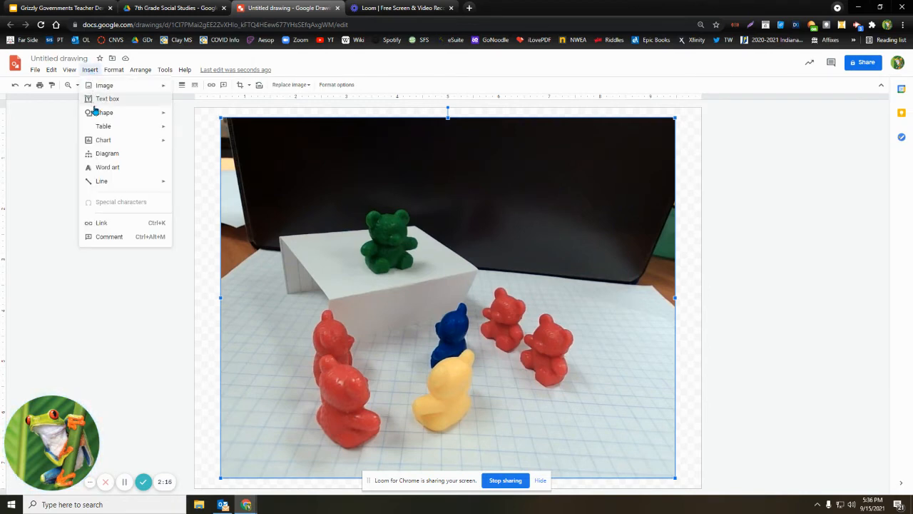
mouse_move(98, 116)
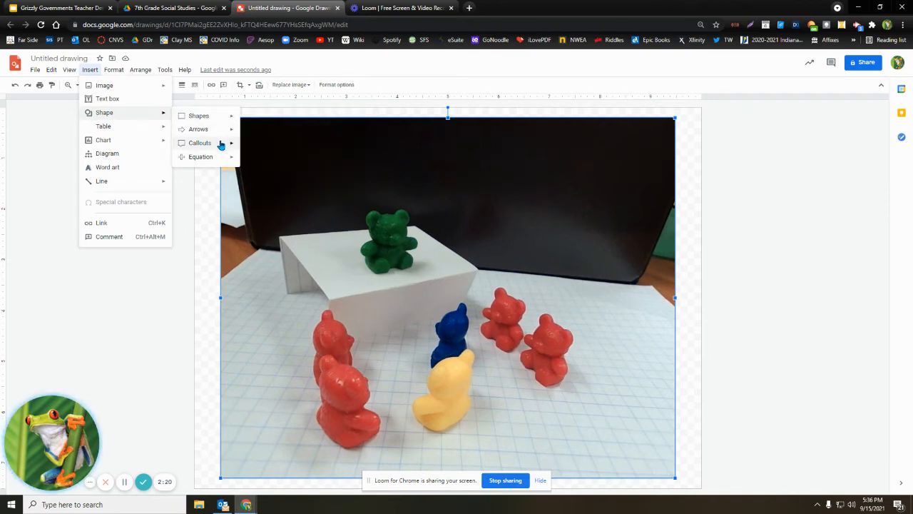
mouse_move(221, 144)
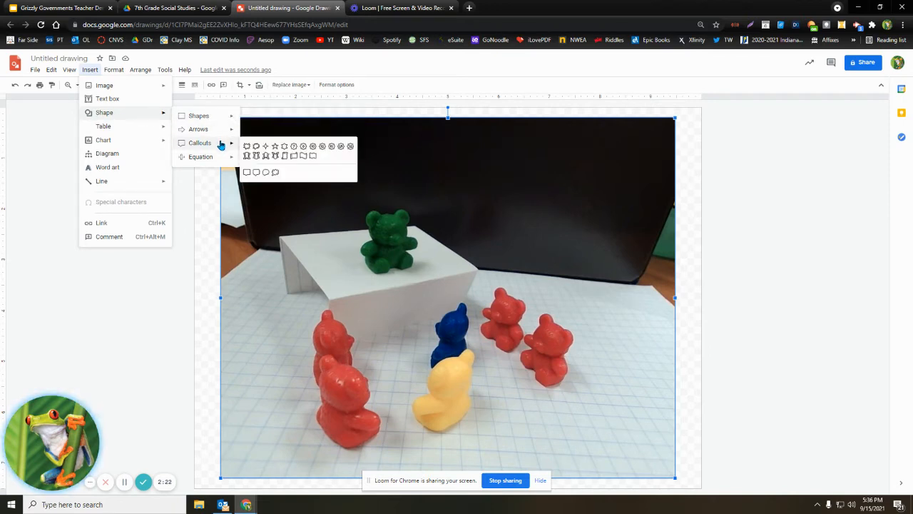
left_click(246, 173)
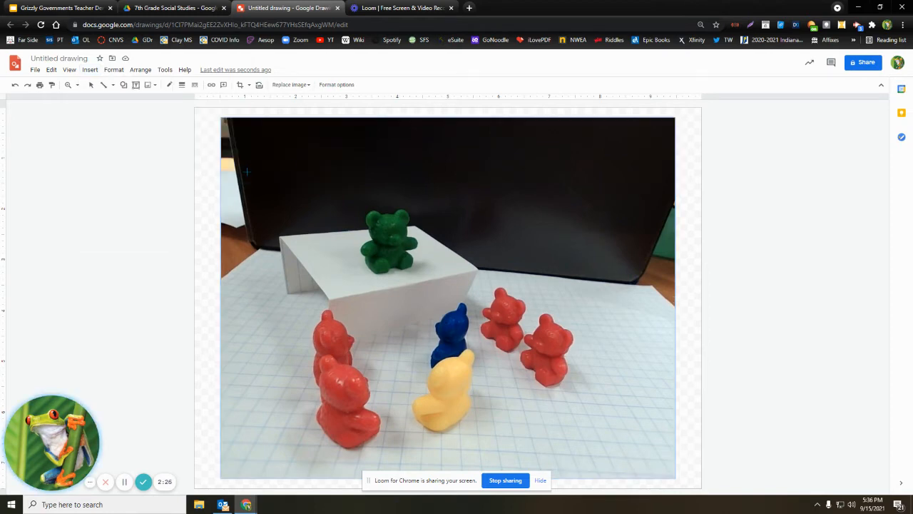
left_click_drag(423, 162, 503, 202)
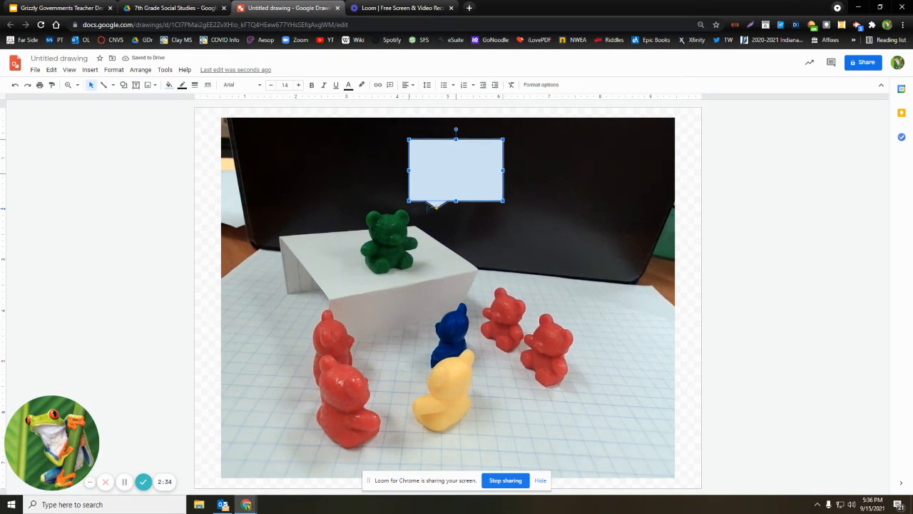
Move the callout to the photo's upper-left corner and aim its tail at the green bear's head.
left_click_drag(457, 222, 421, 212)
left_click_drag(441, 159, 296, 150)
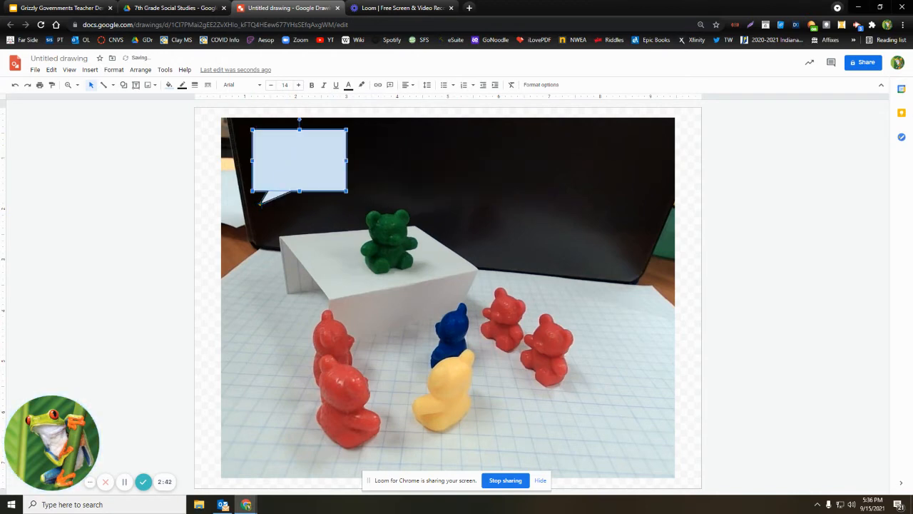
left_click_drag(261, 204, 352, 212)
left_click(385, 154)
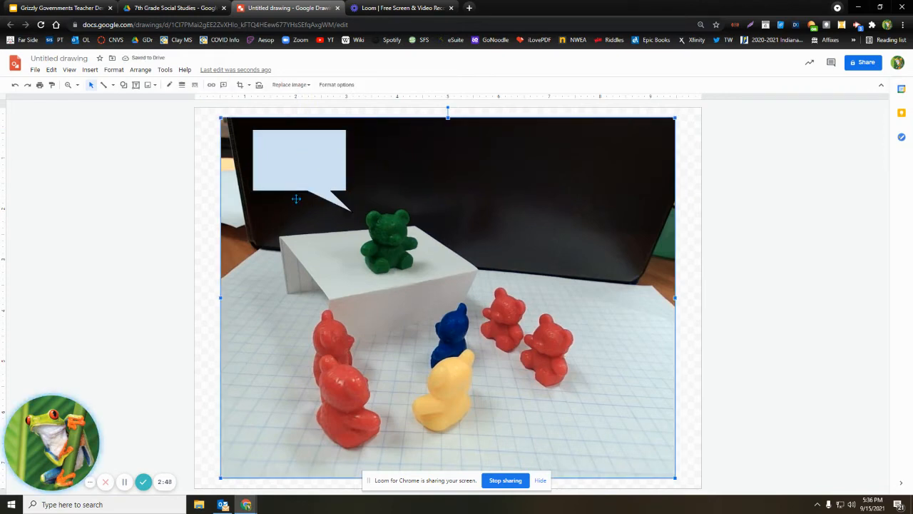
Place a text box inside the speech callout with the text "I'm ruler for life! Hoorah for me!!!".
left_click(90, 70)
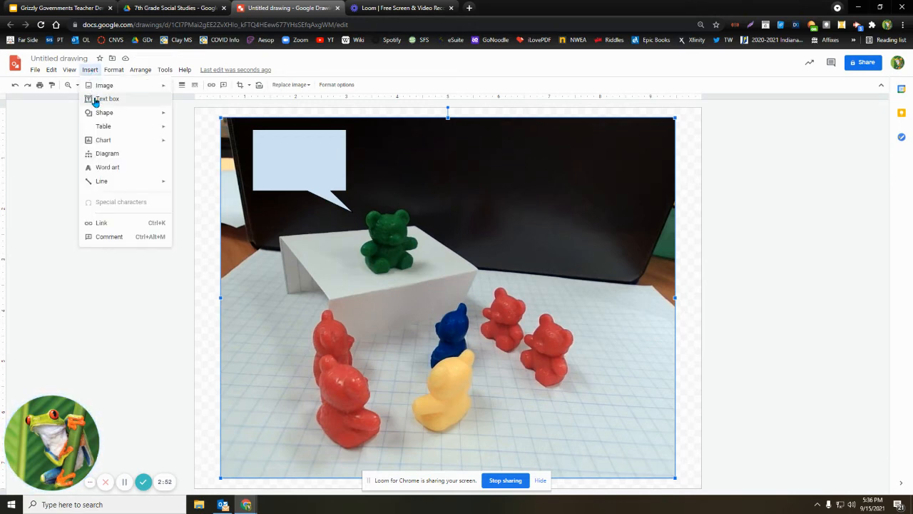
left_click(49, 149)
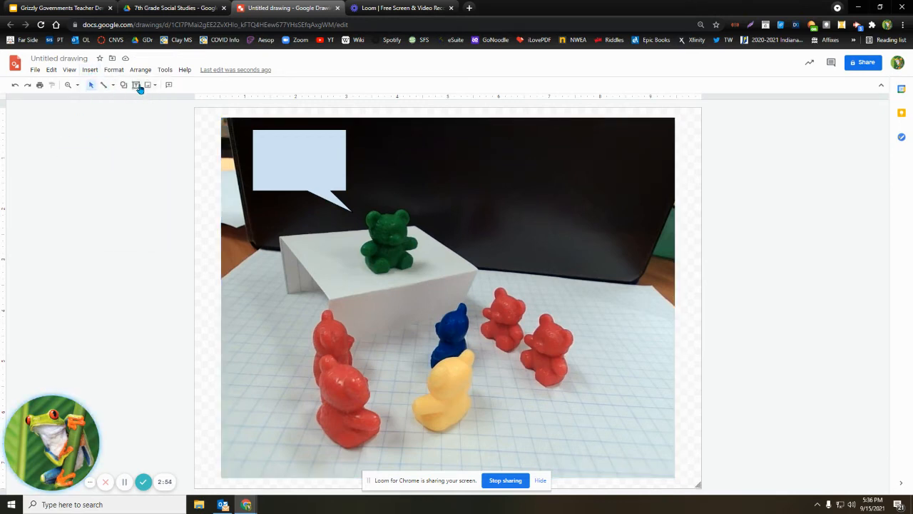
left_click(136, 86)
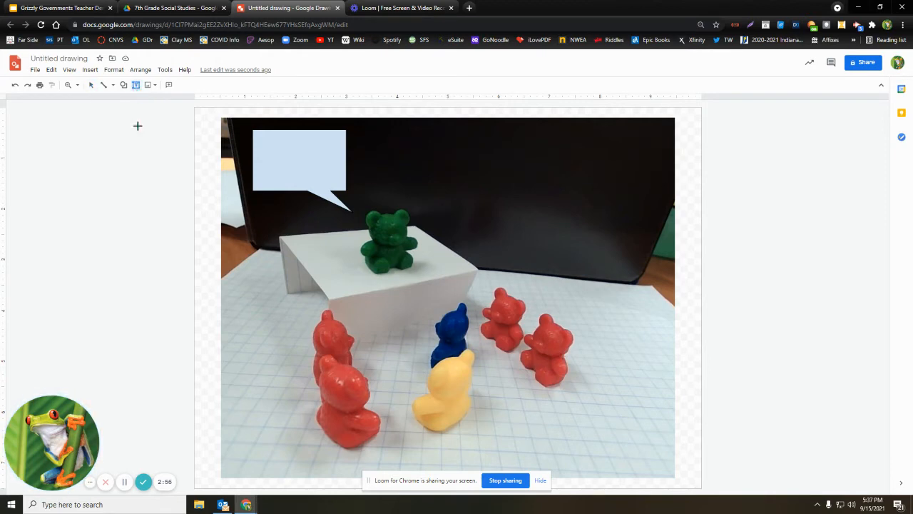
left_click_drag(256, 134, 336, 184)
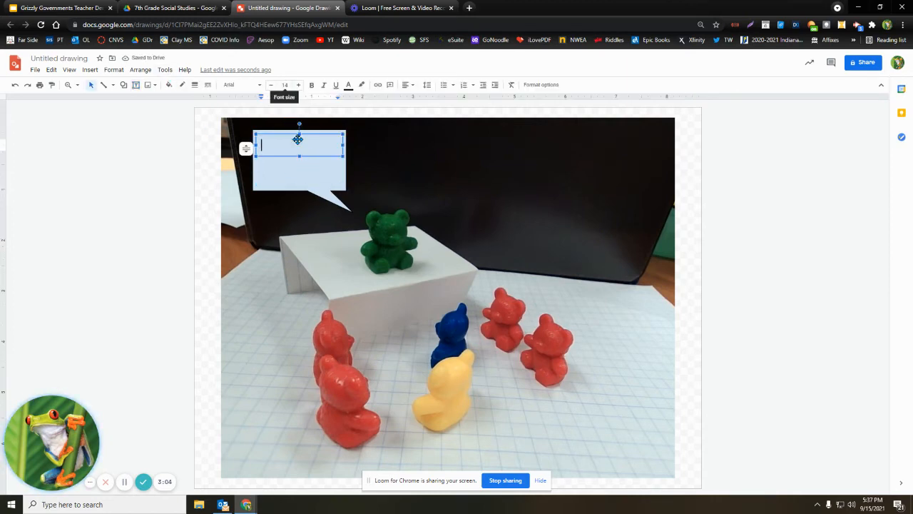
type("I'")
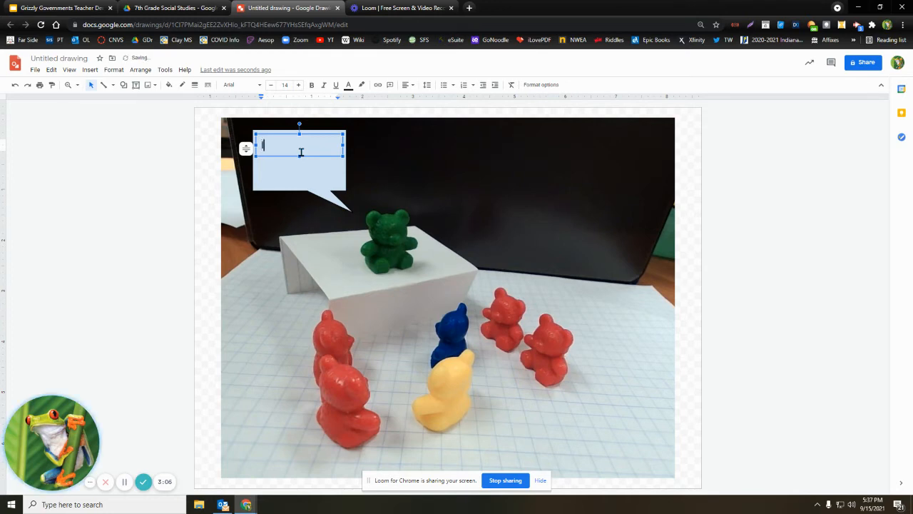
type("m rule")
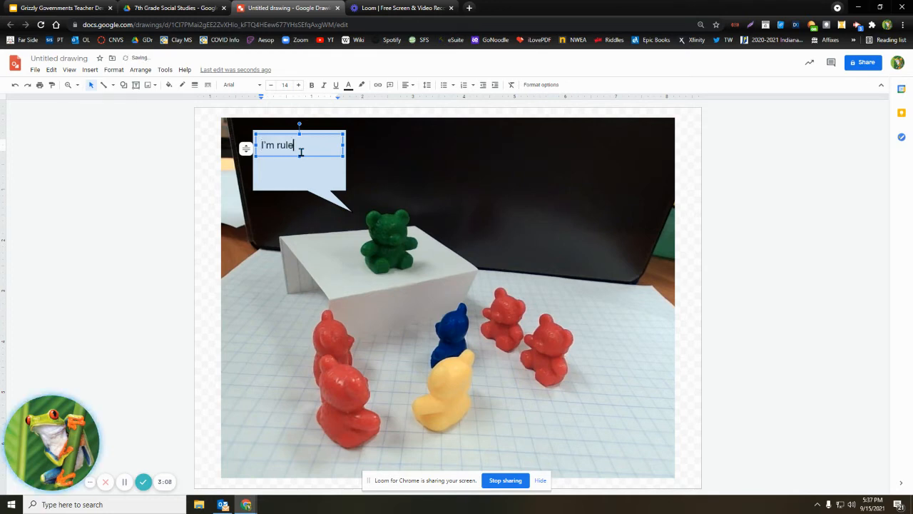
type("r for life! ")
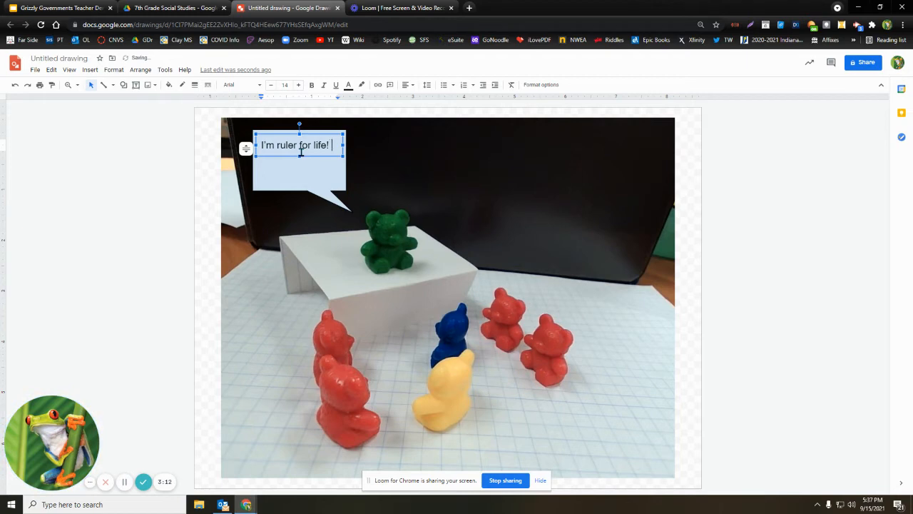
type("Hoorah")
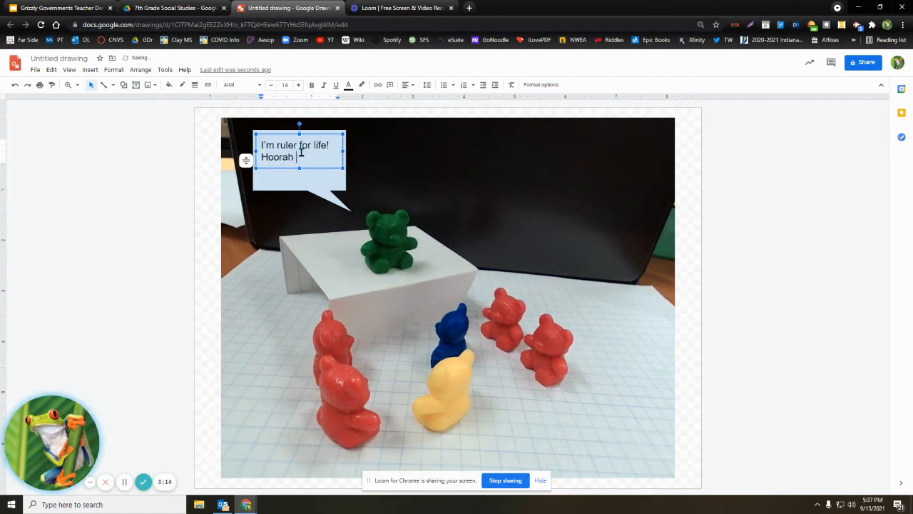
type(" for m")
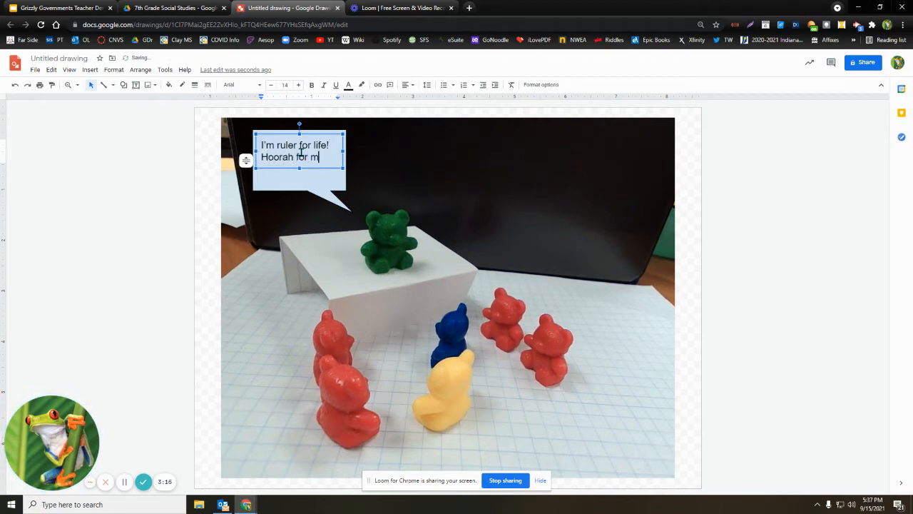
type("e!!!")
Reduce the speech callout's height from its lower edge to fit closely around the two lines of text.
left_click(326, 189)
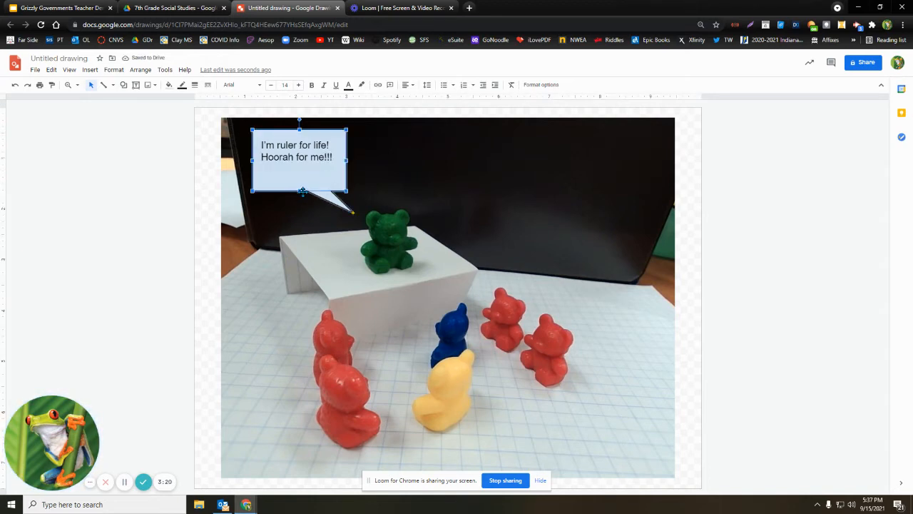
left_click_drag(303, 191, 303, 170)
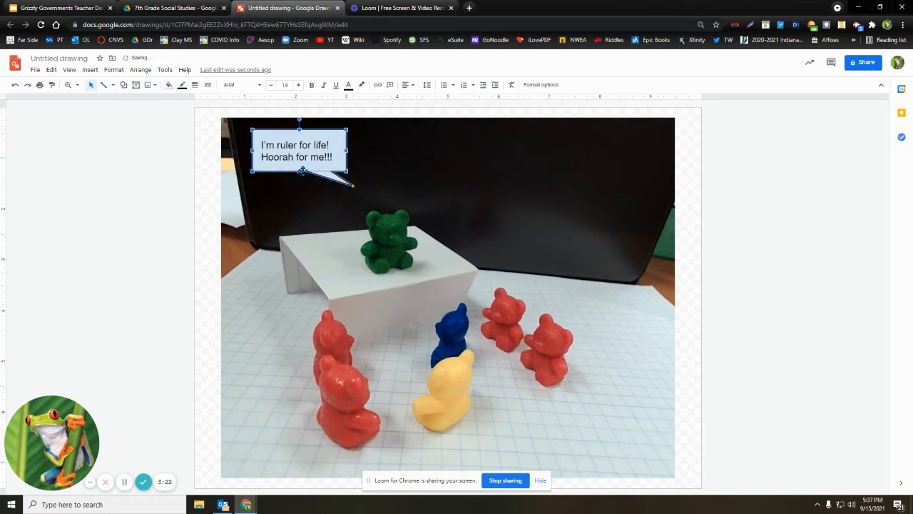
Move the ruler's callout and its text lower together, so the tail sits beside the green bear's head.
left_click_drag(354, 185, 348, 213)
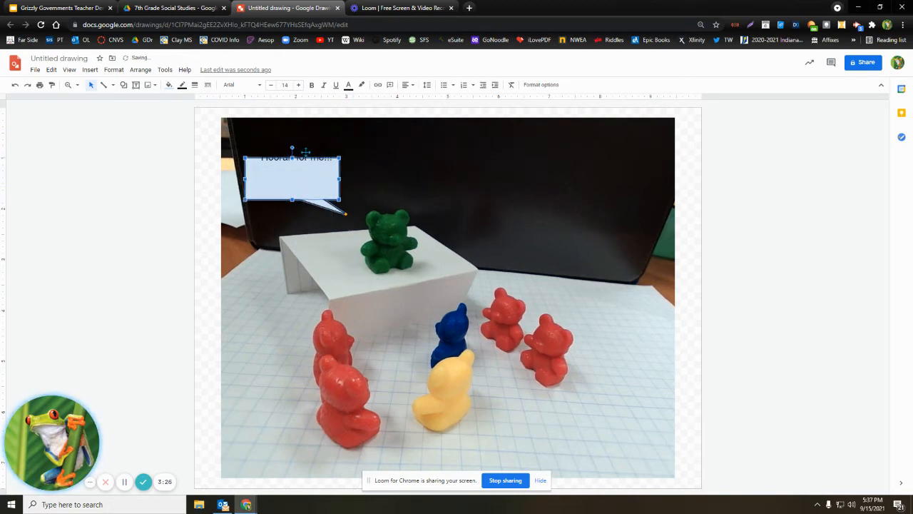
left_click(305, 152)
left_click_drag(322, 133, 314, 162)
left_click(384, 165)
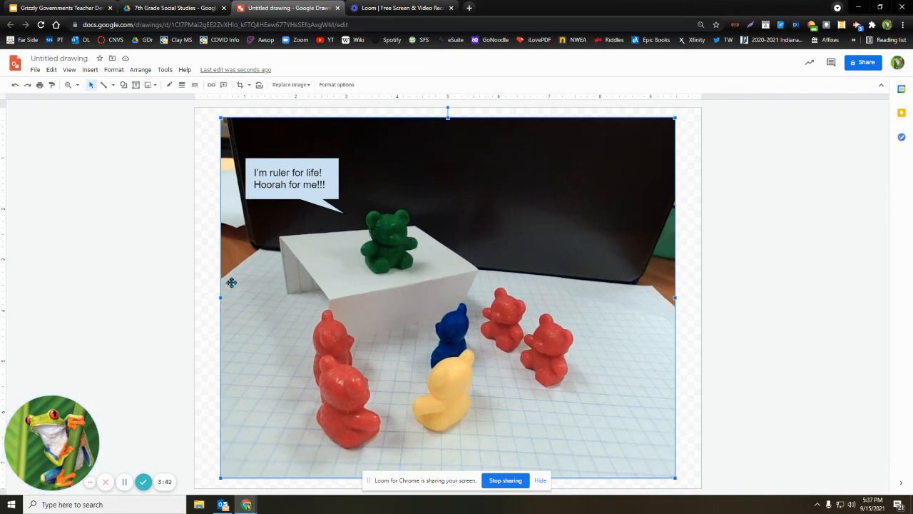
Draw a rounded rectangular speech callout between the green and red bears and aim its tail at the blue bear's head.
left_click(124, 85)
mouse_move(150, 131)
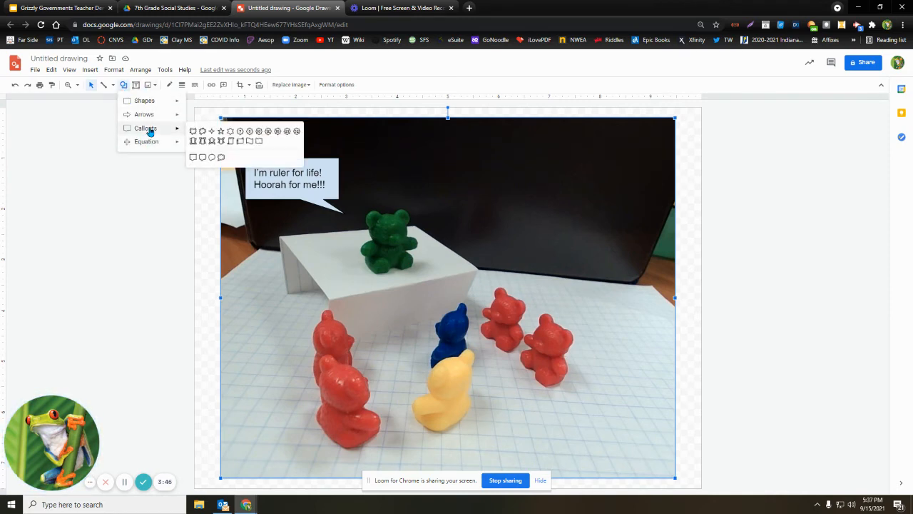
left_click(202, 157)
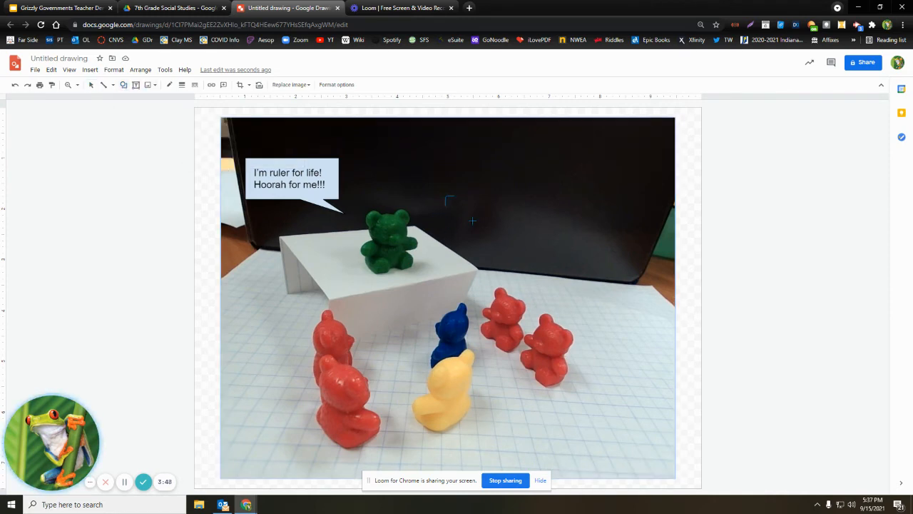
mouse_move(473, 221)
left_mouse_down()
mouse_move(501, 261)
mouse_move(529, 266)
left_mouse_up()
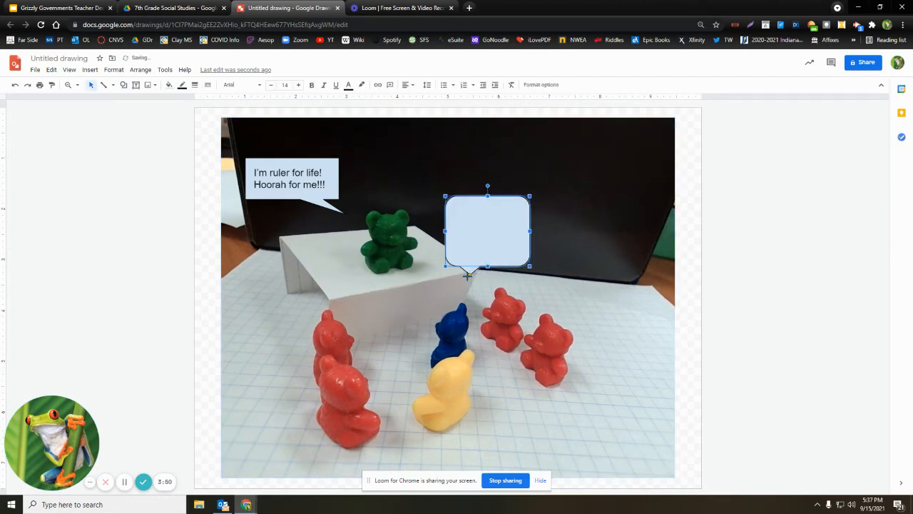
left_click_drag(469, 273, 460, 286)
Place a text box fitted to the rounded callout's width and enter text beginning "Hey! Who put you in char".
left_click(135, 84)
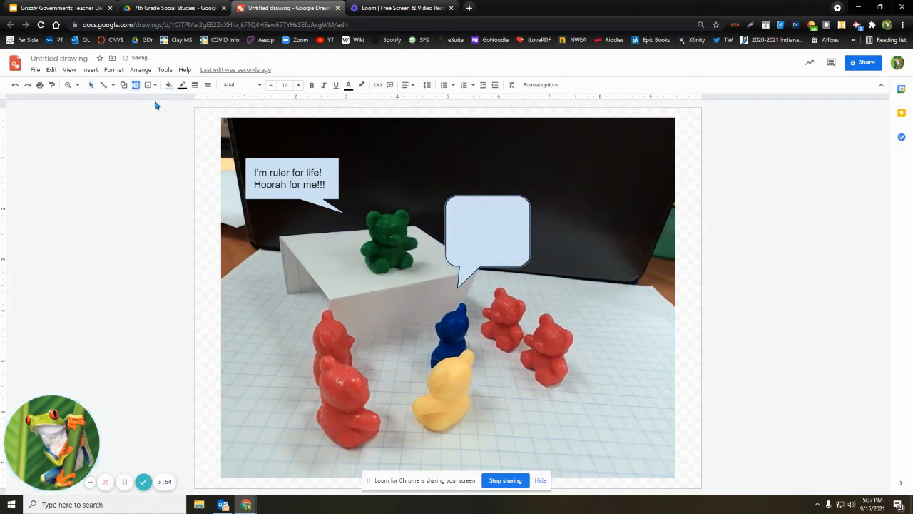
left_click(453, 206)
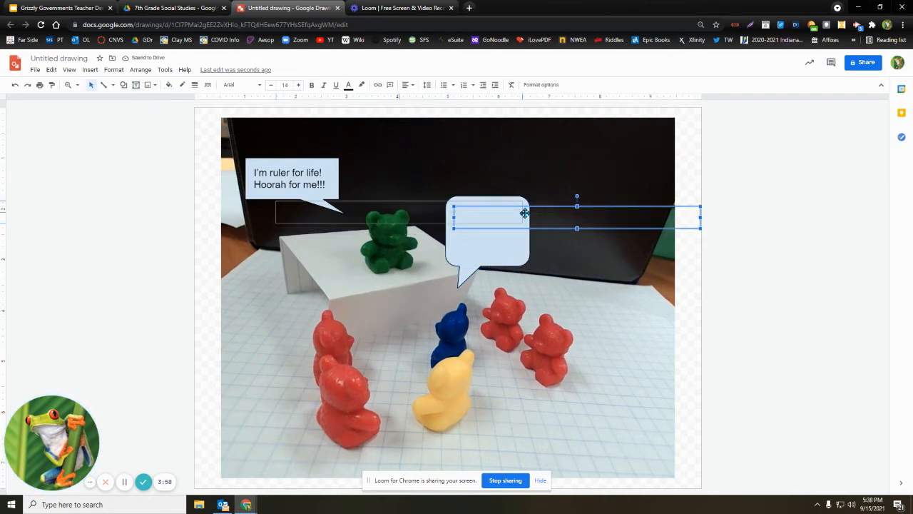
left_click_drag(526, 209, 249, 200)
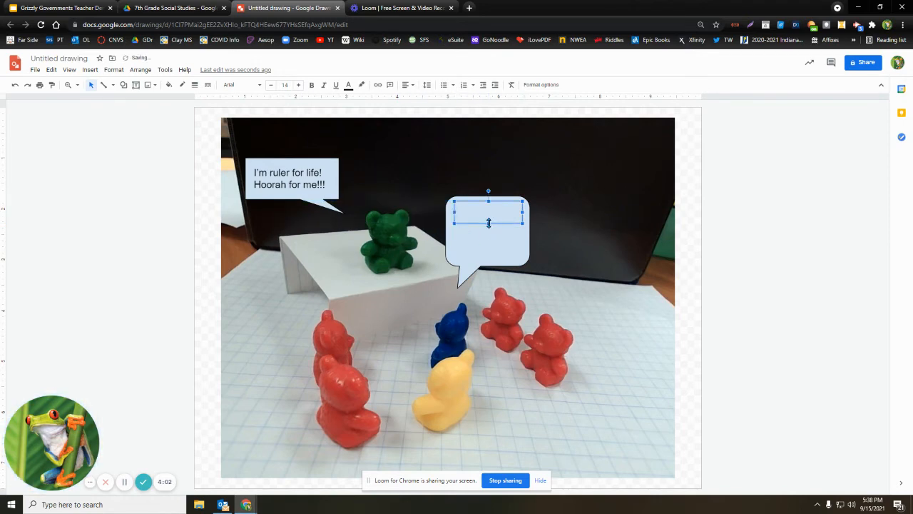
left_click_drag(489, 223, 489, 255)
left_click(459, 210)
type("Hey")
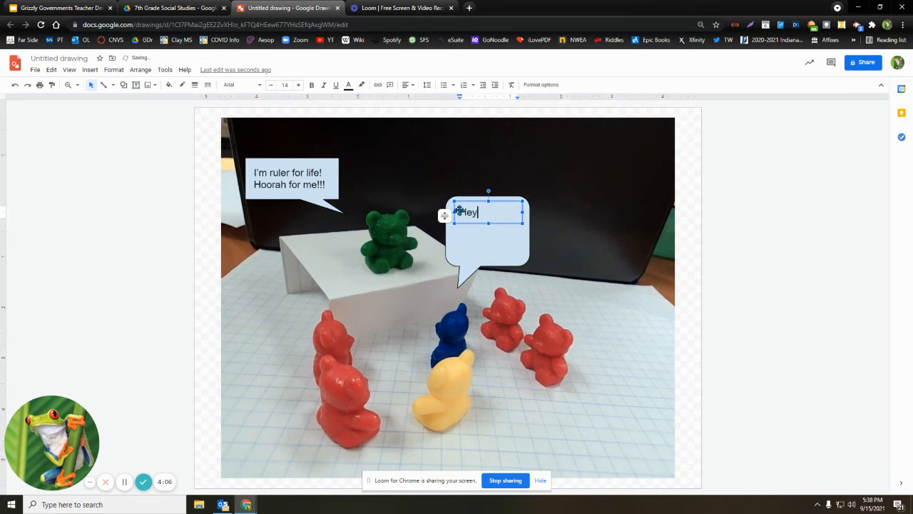
type("!")
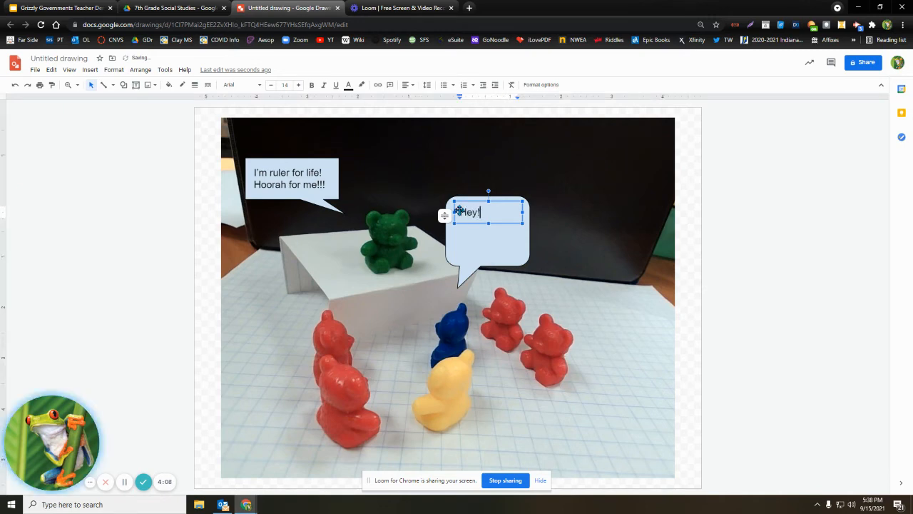
type(" Who p")
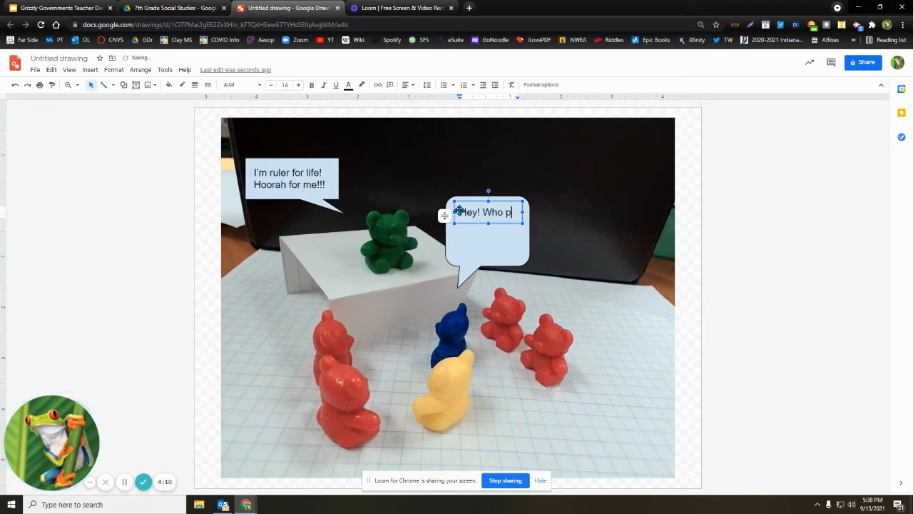
type("ut you in char")
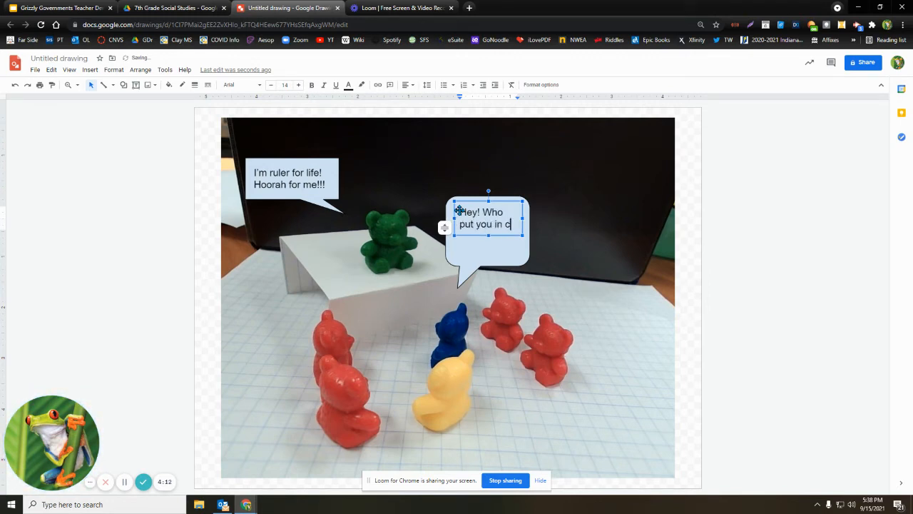